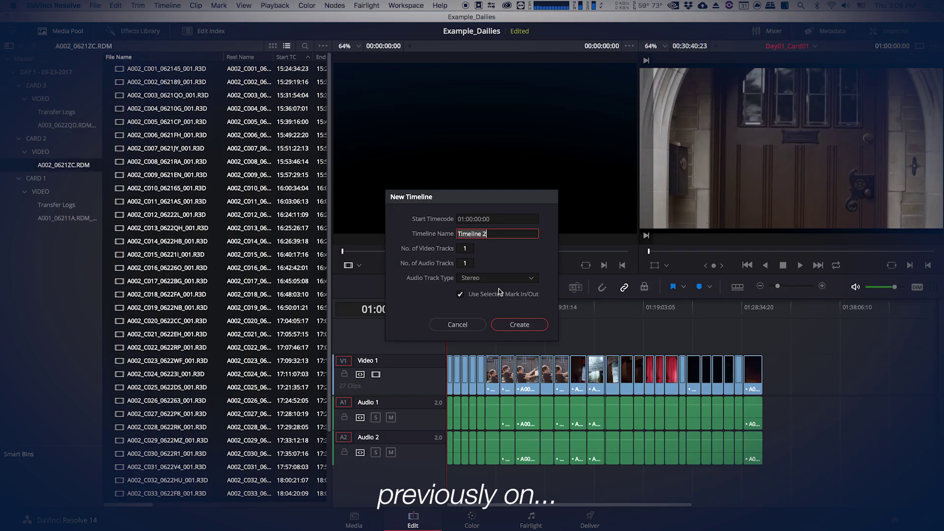
Name the timeline Day01_Card01 and relink to RAID 6TB, with project-only and case matching off.
click(465, 231)
text(Day01_Card01)
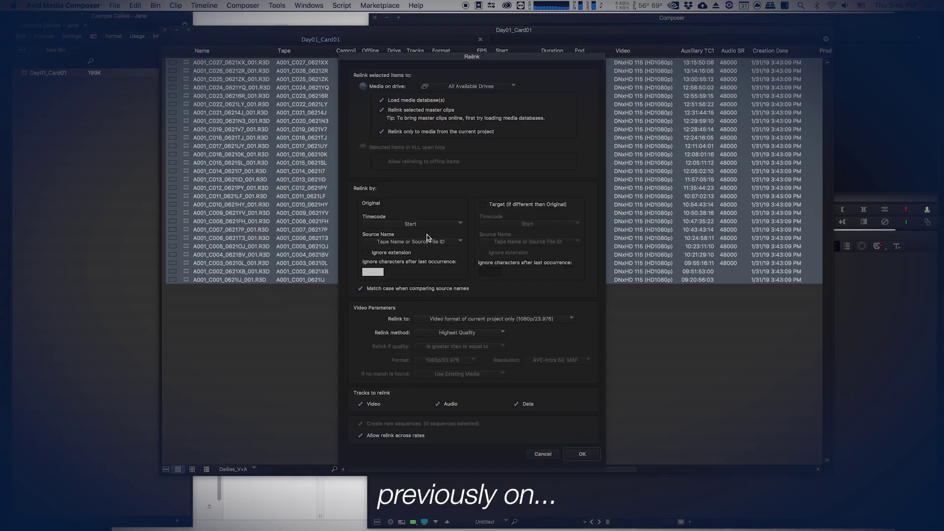
click(472, 86)
click(450, 158)
click(382, 132)
click(394, 289)
click(432, 332)
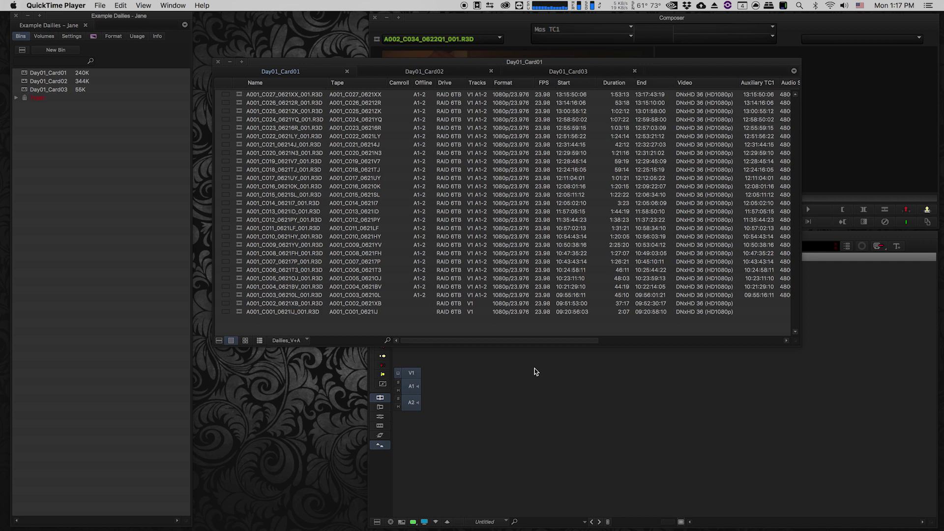
Bring the tabbed Day01_Card01–Card03 bin window to the front.
click(521, 126)
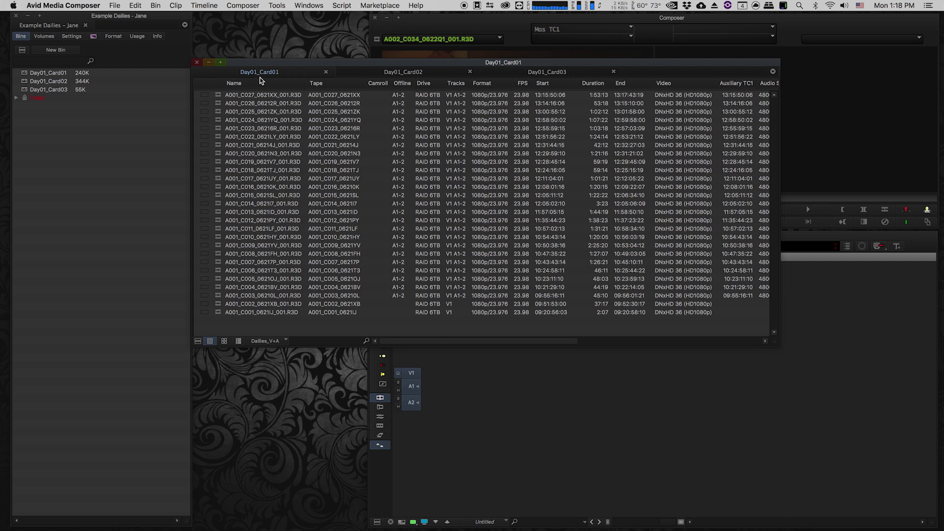
Browse the Day01_Card02 and Day01_Card03 bins, select all A003 clips, and lower the bin window.
drag(260, 69, 267, 68)
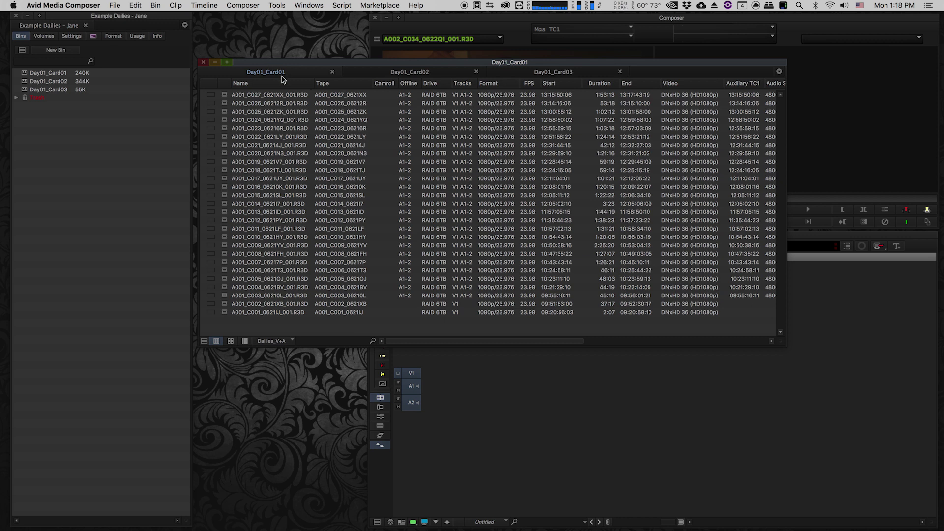
click(407, 74)
click(549, 75)
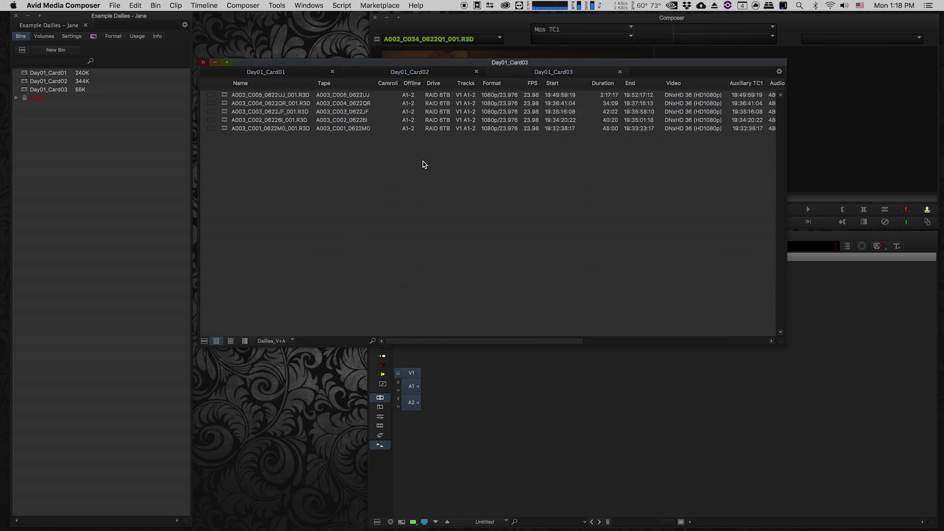
key(super+a)
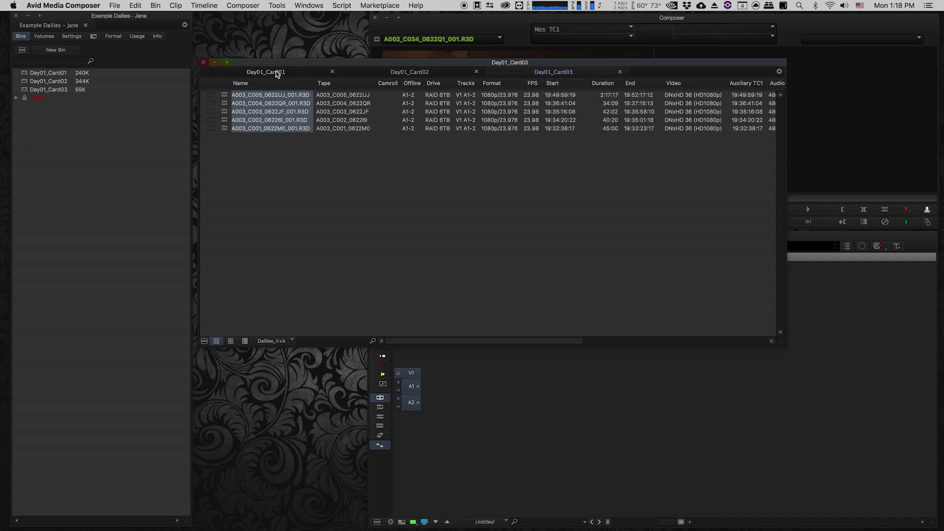
drag(322, 72, 339, 230)
Load clips A001_C027, C026, C024, C020 and C016 into the Source monitor, then raise the bin.
double_click(238, 251)
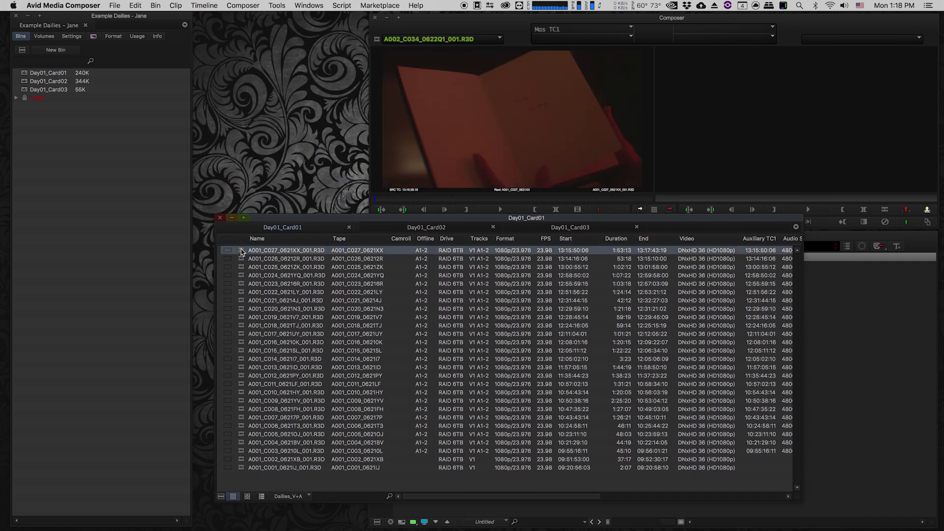
double_click(241, 259)
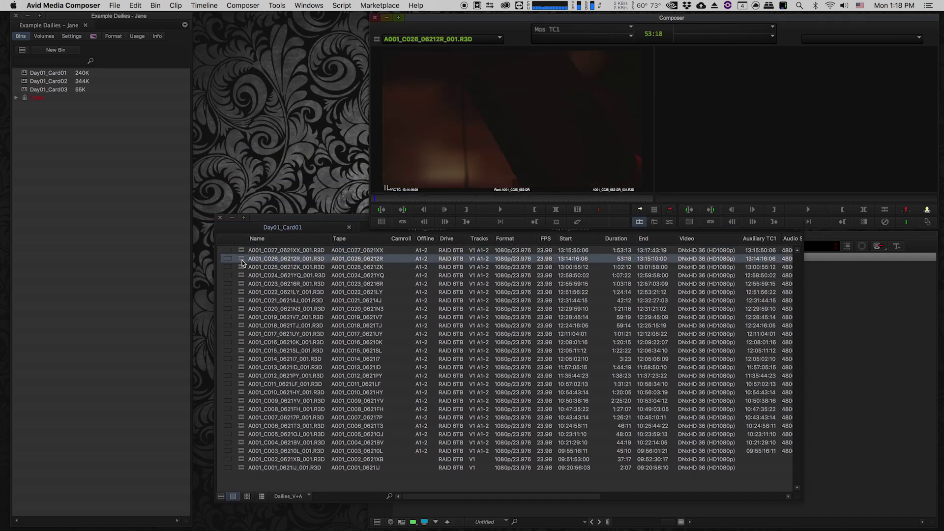
double_click(241, 276)
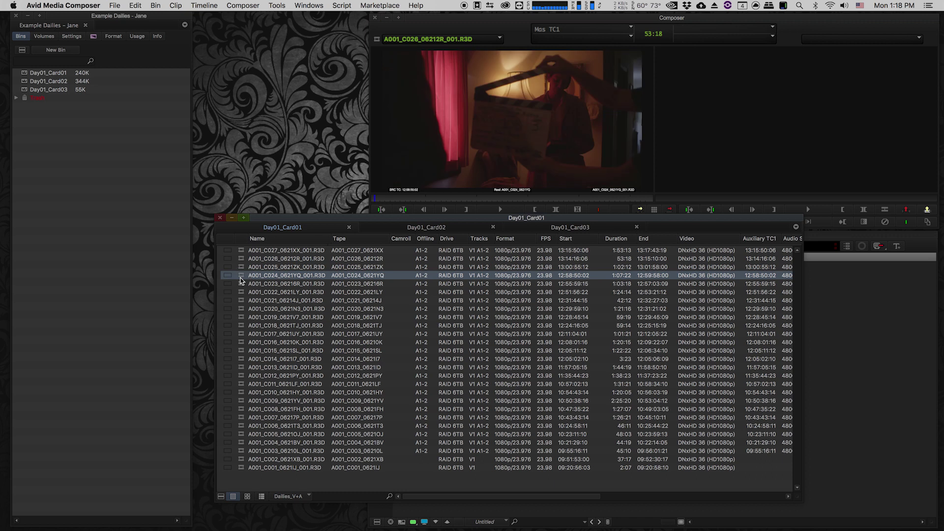
double_click(242, 309)
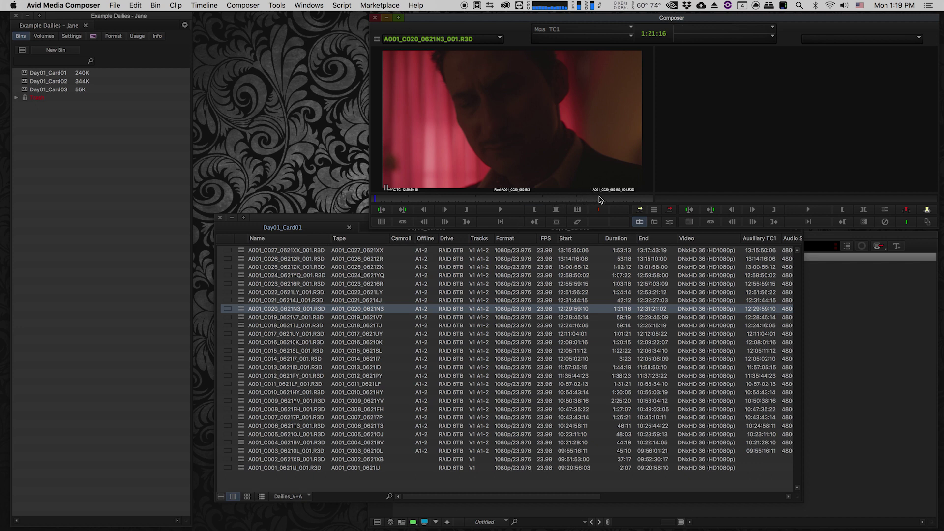
click(240, 318)
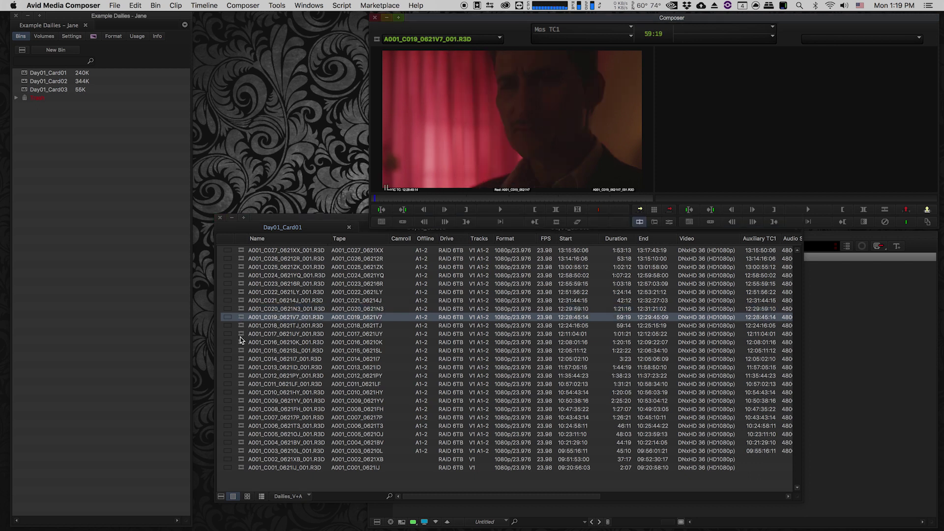
click(241, 342)
drag(322, 217, 309, 126)
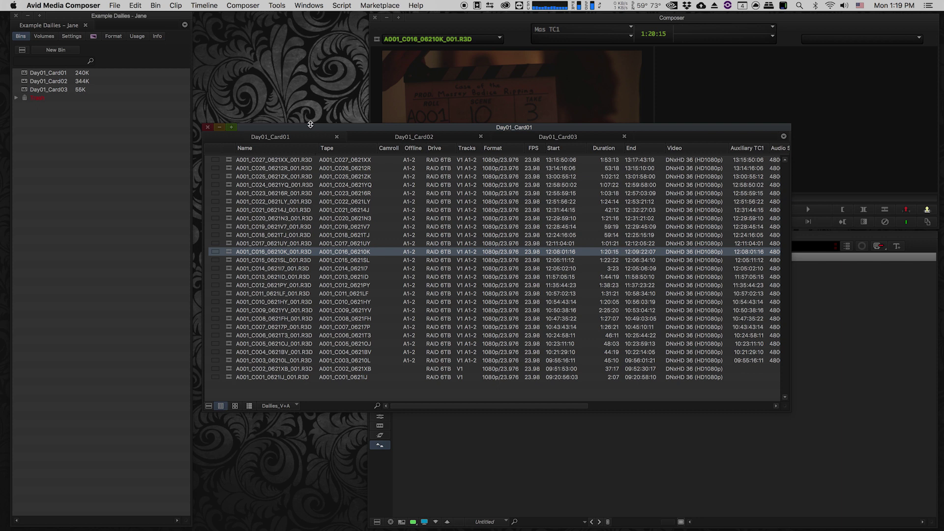
Shift the Day01_Card01 bin up-left and widen it to show Audio SR and Creation Date.
drag(310, 124, 303, 121)
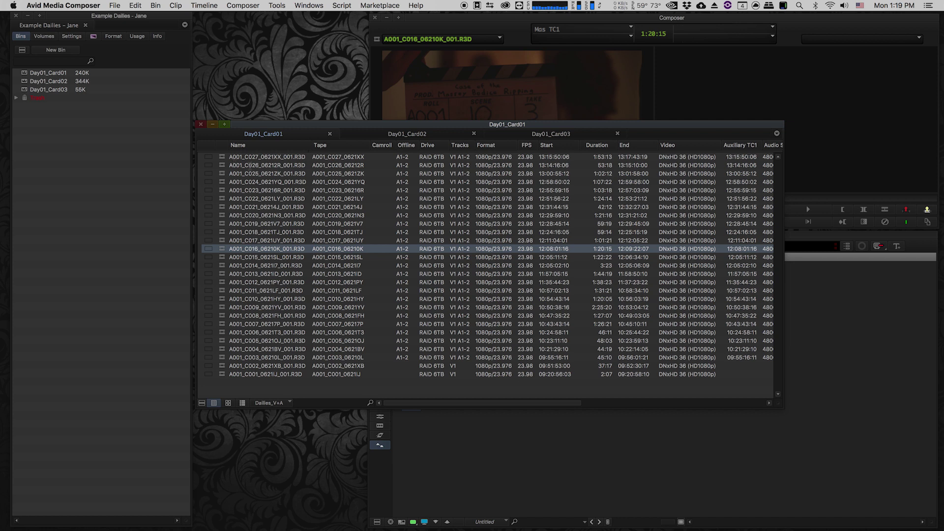
drag(337, 125, 331, 118)
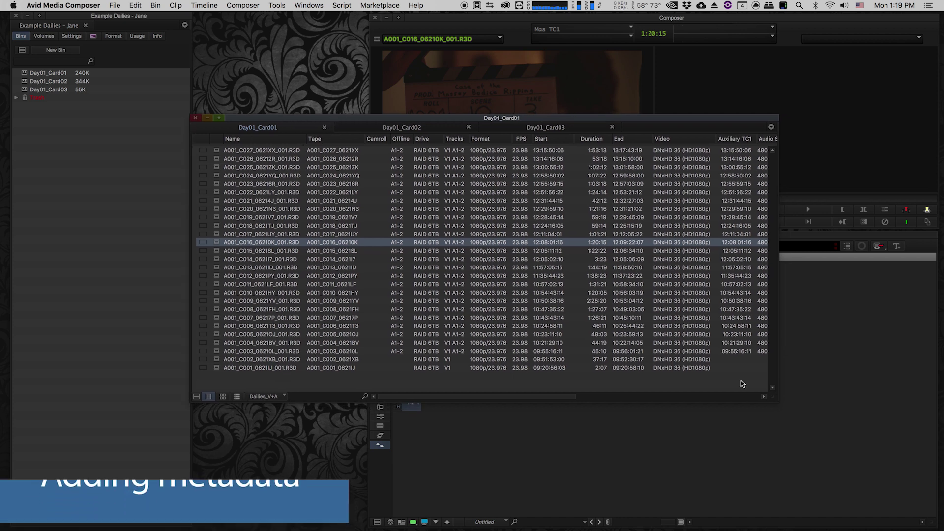
drag(777, 399, 857, 425)
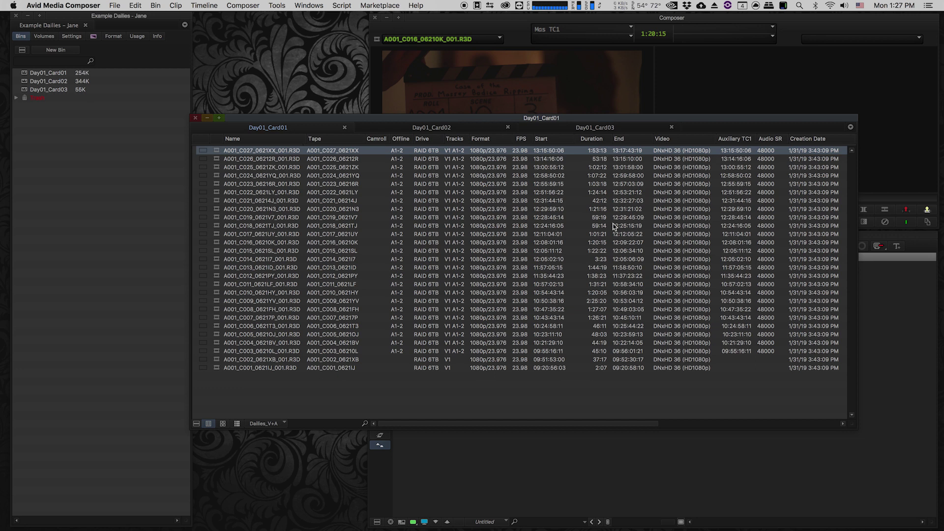
Scroll to the Prod Day and Shoot Date columns, select the first Shoot Date, then switch to Finder.
drag(411, 427, 599, 435)
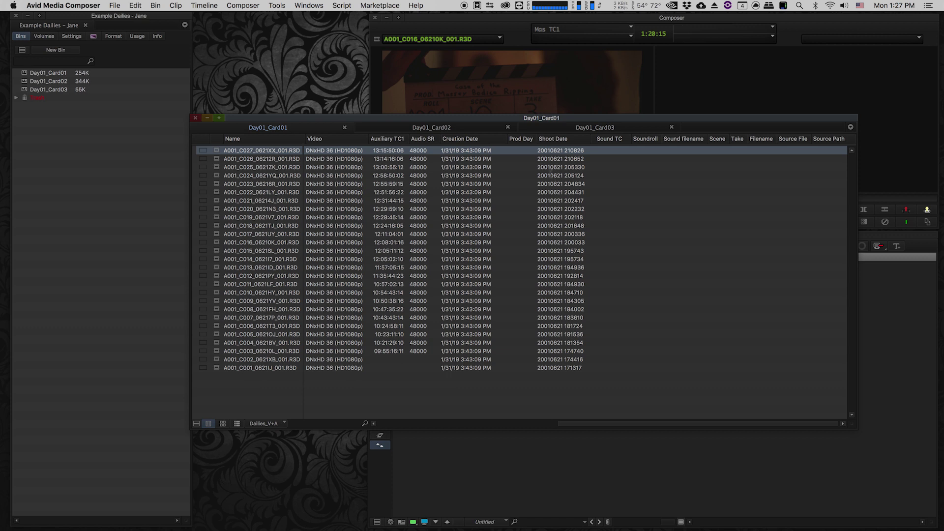
click(537, 149)
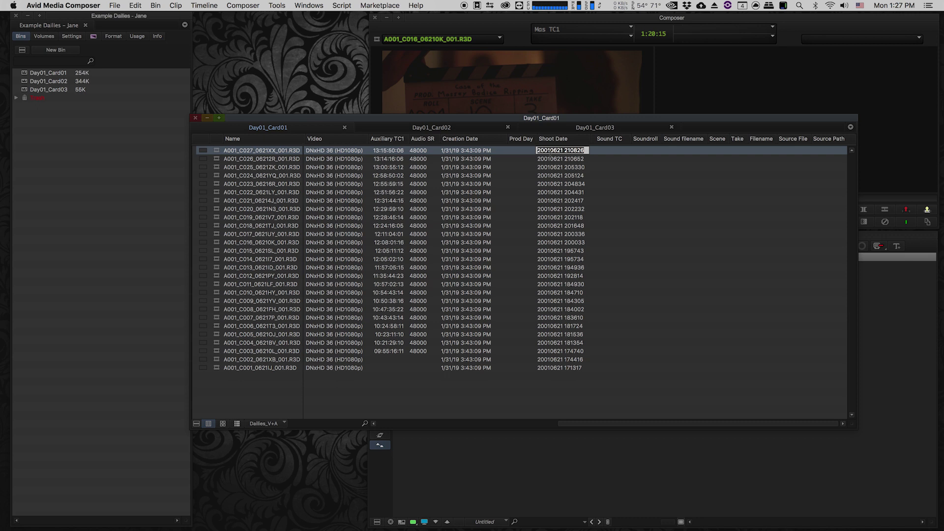
key(super+Tab)
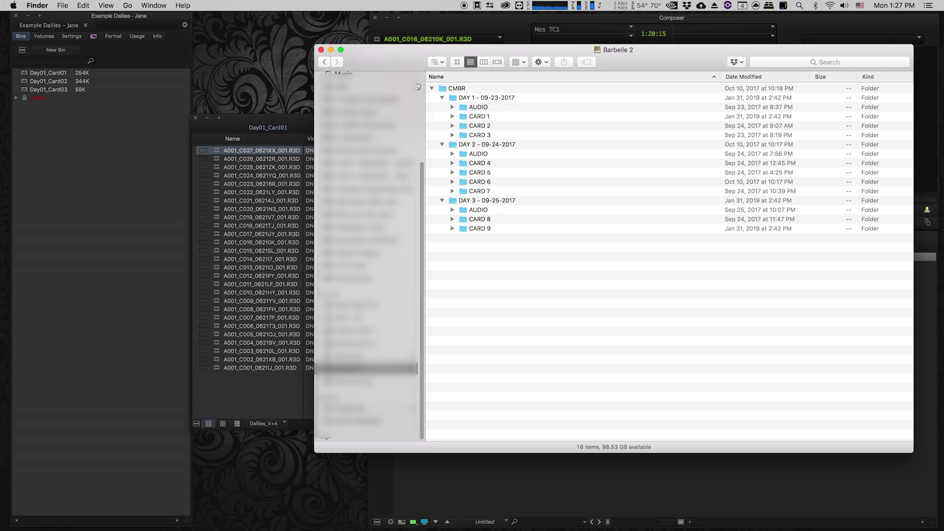
Return to Avid and begin editing the first clip's Shoot Date.
key(super+Tab)
click(561, 150)
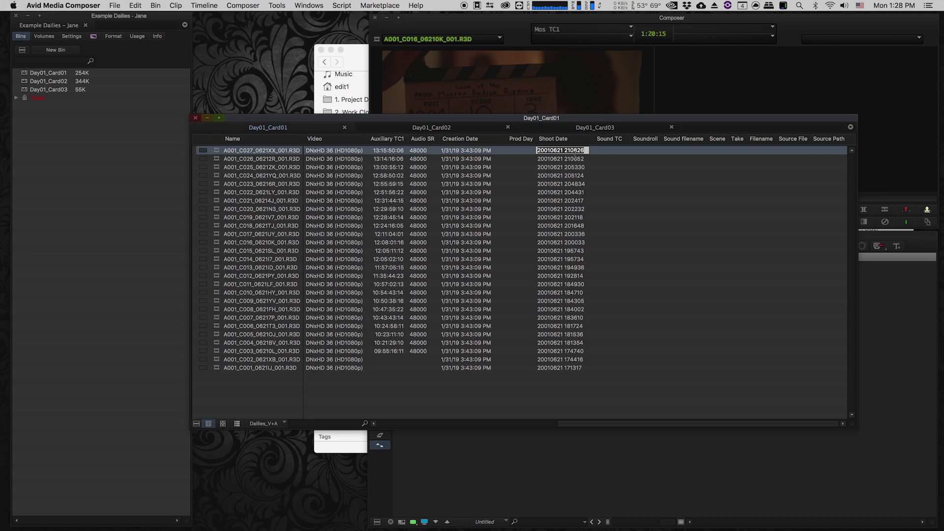
Enter 2017-09-23 as the first clip's Shoot Date and paste it down the following rows.
text(2017-09-23)
key(Return)
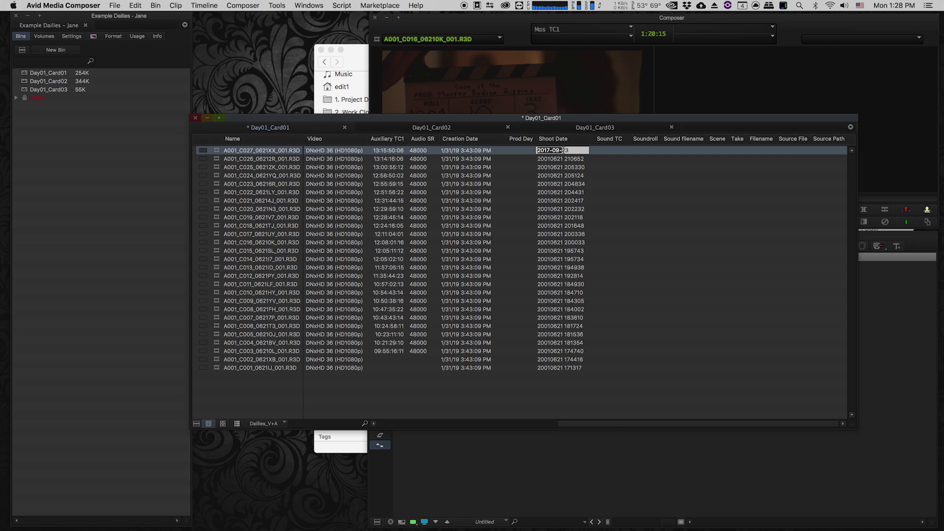
click(556, 158)
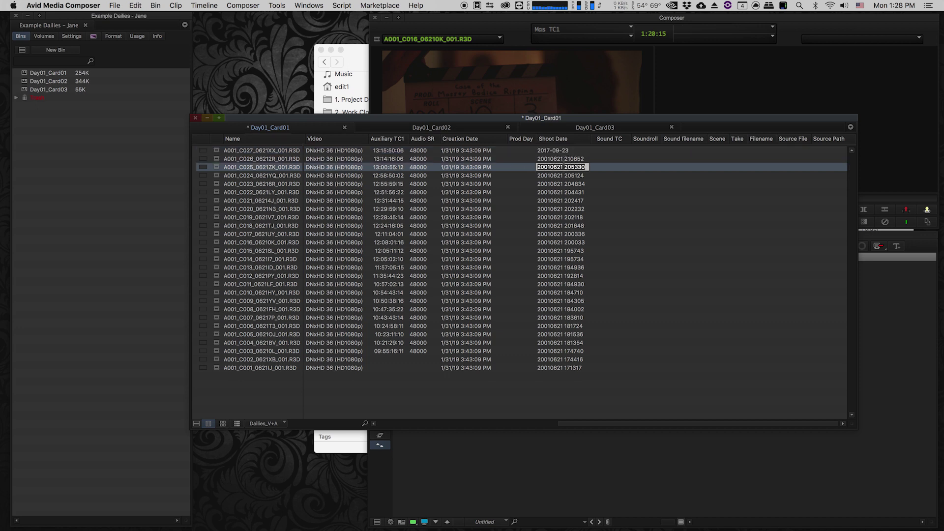
key(super+v)
key(Return)
key(super+v)
key(Return)
key(super+v)
key(Return)
key(super+v)
key(Return)
text(2017-09-23)
key(Return)
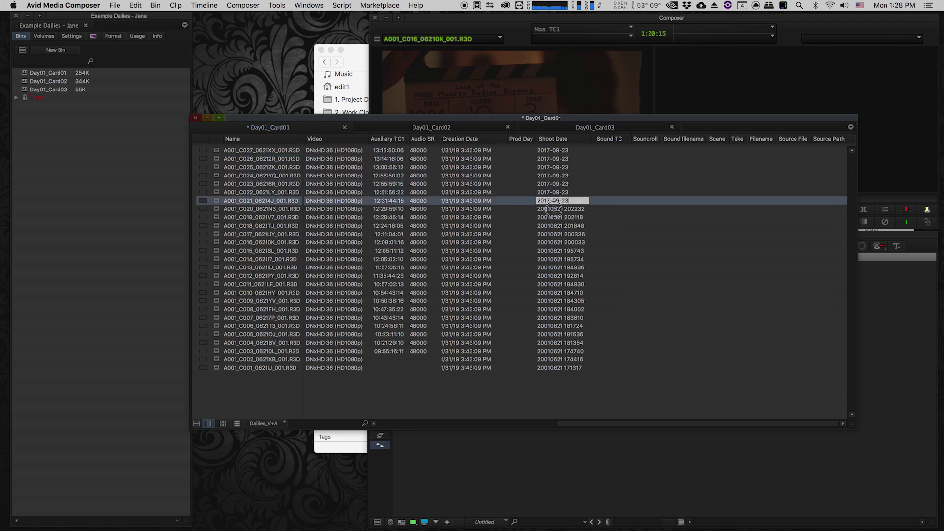
key(super+v)
key(Return)
key(super+v)
key(Return)
key(super+v)
key(Return)
key(super+v)
key(Return)
Paste 2017-09-23 into the skipped Shoot Dates, including C017, C012, C009, C006, C003 and the last clip.
key(super+v)
key(Return)
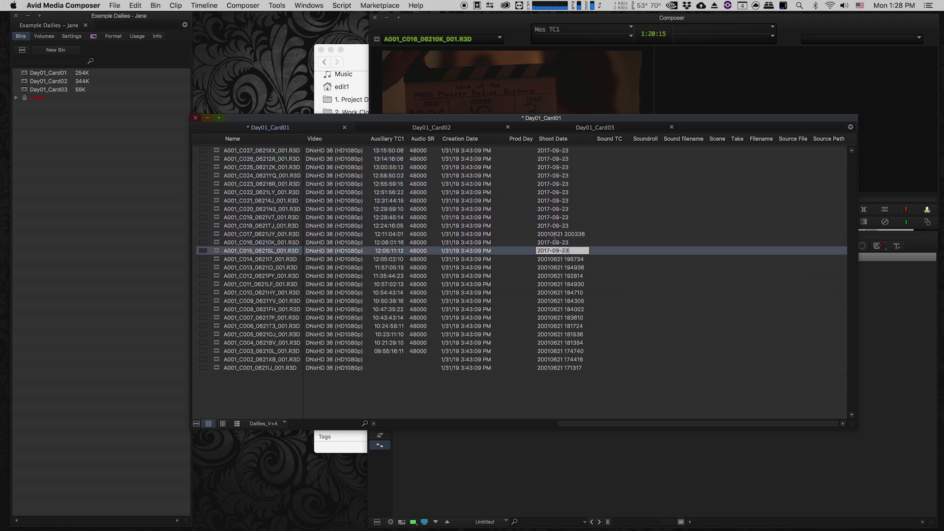
key(super+v)
key(shift+Return)
text(2017-09-23)
click(553, 269)
text(2017-09-23)
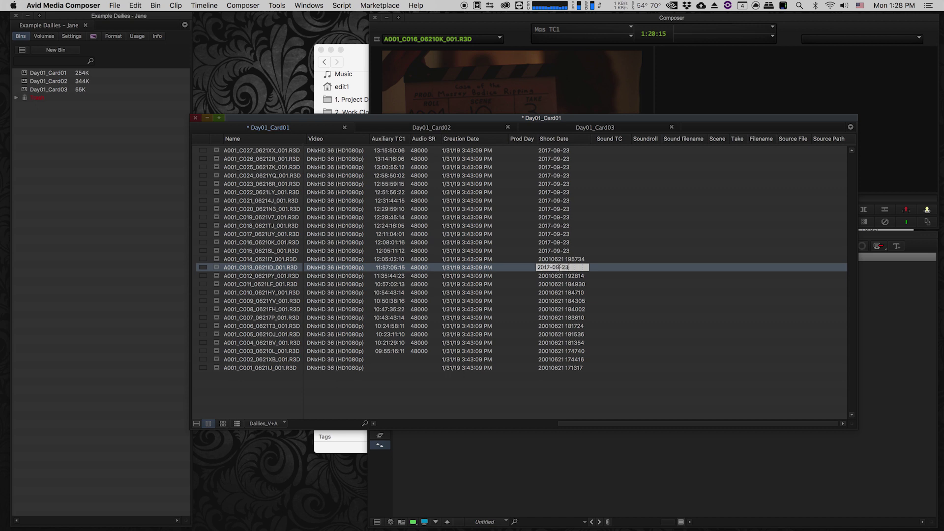
key(shift+Return)
text(2017-09-23)
click(558, 285)
key(super+v)
key(Return)
key(super+v)
click(555, 309)
text(2017-09-23)
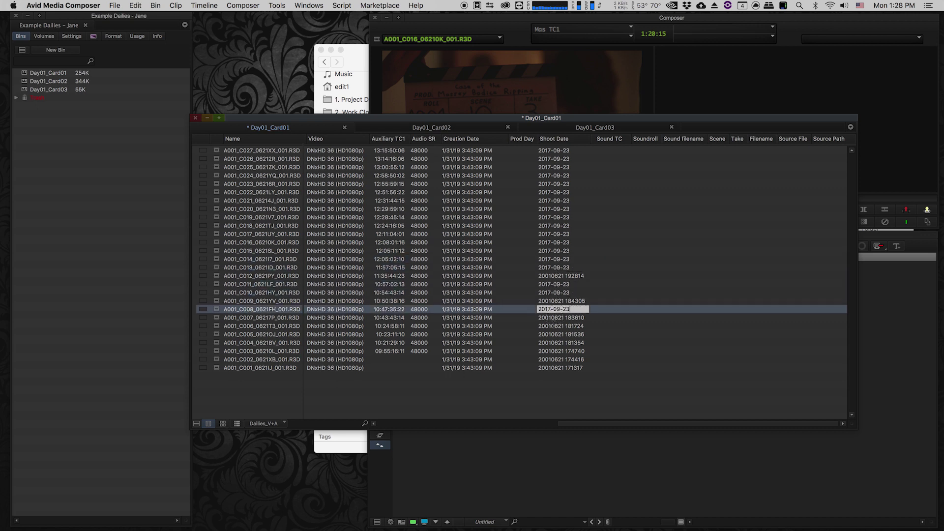
key(Return)
text(2017-09-23)
click(560, 301)
key(super+v)
click(558, 276)
key(super+v)
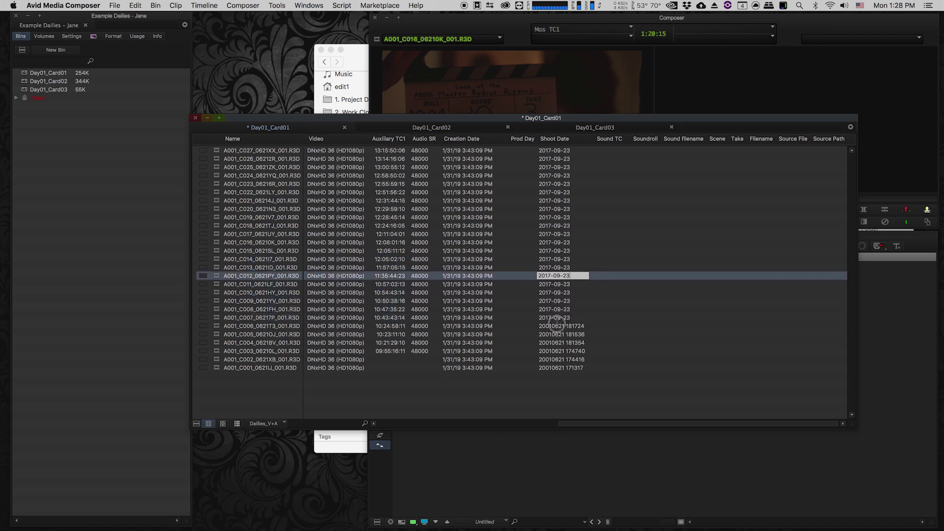
click(556, 326)
key(super+v)
key(Return)
key(super+v)
key(Return)
key(super+v)
click(556, 356)
key(super+v)
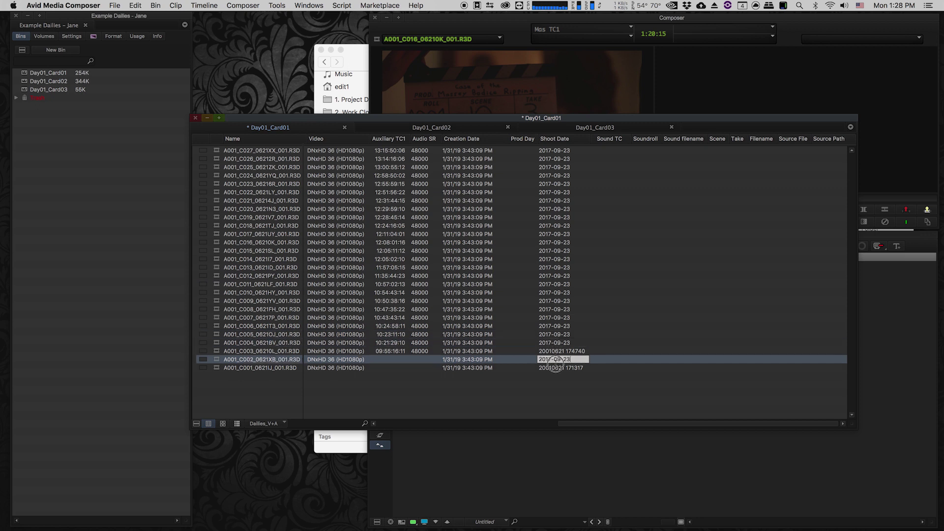
key(Return)
click(555, 351)
key(super+v)
click(555, 368)
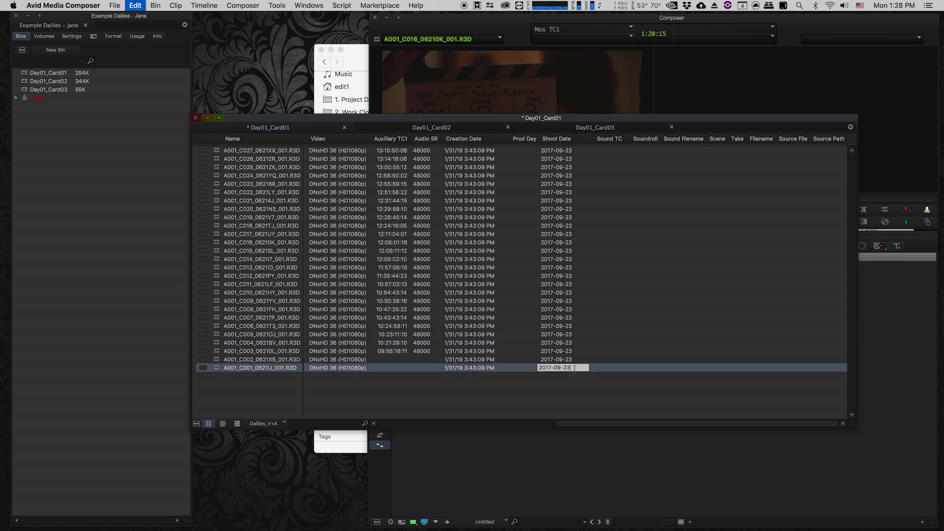
key(super+v)
Type Day01 as the first clip's Prod Day and paste it down every remaining clip.
click(525, 150)
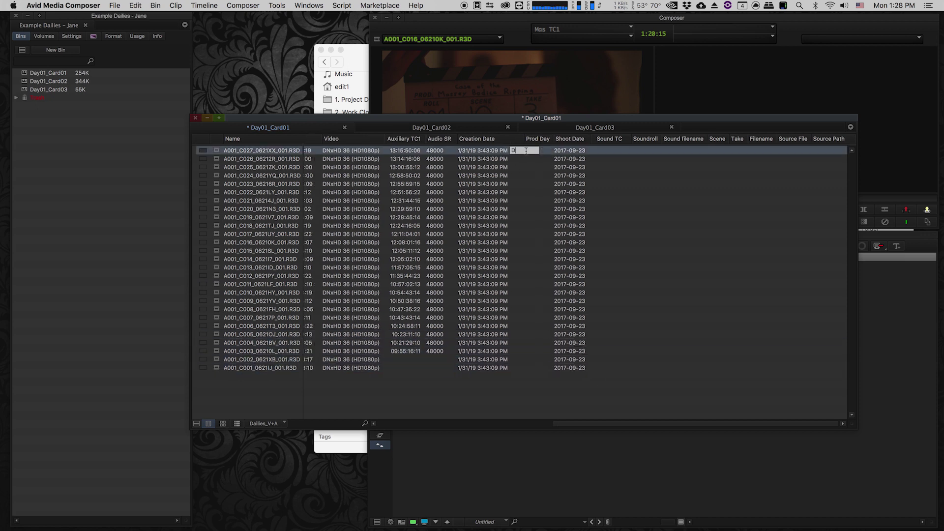
text(Day01)
key(super+a)
key(super+c)
key(Return)
key(super+v)
key(Return)
key(super+v)
key(Return)
key(super+v)
key(Return)
key(super+v)
key(Return)
key(super+v)
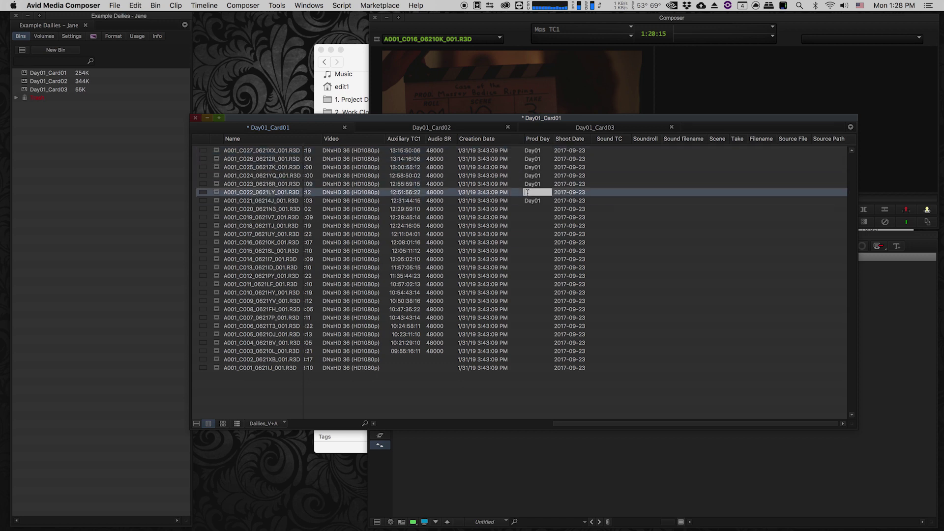
key(Return)
key(super+v)
key(Return)
key(super+v)
key(Return)
key(super+v)
key(Return)
key(super+v)
key(Return)
key(super+v)
key(Return)
key(Return)
key(super+v)
key(Return)
key(Return)
key(Return)
key(super+v)
key(Return)
key(super+v)
key(Return)
key(super+v)
key(Return)
key(super+v)
key(Return)
key(super+v)
key(Return)
key(super+v)
key(Return)
key(super+v)
key(Return)
key(super+v)
key(Return)
key(super+v)
key(Return)
key(super+v)
key(Return)
key(super+v)
key(Return)
key(super+v)
key(Return)
key(super+v)
key(Return)
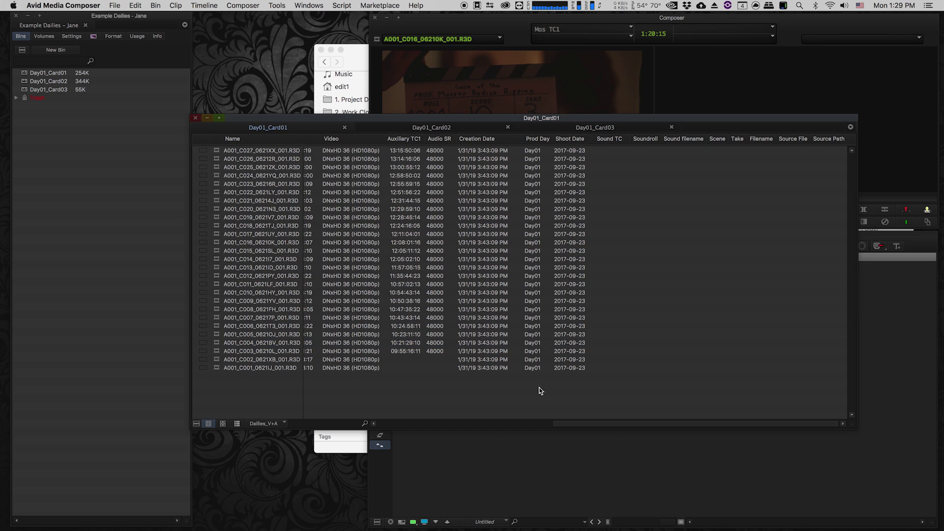
Scroll back to the Camroll column and glance at Day01_Card02 before returning to Day01_Card01.
drag(578, 424, 411, 422)
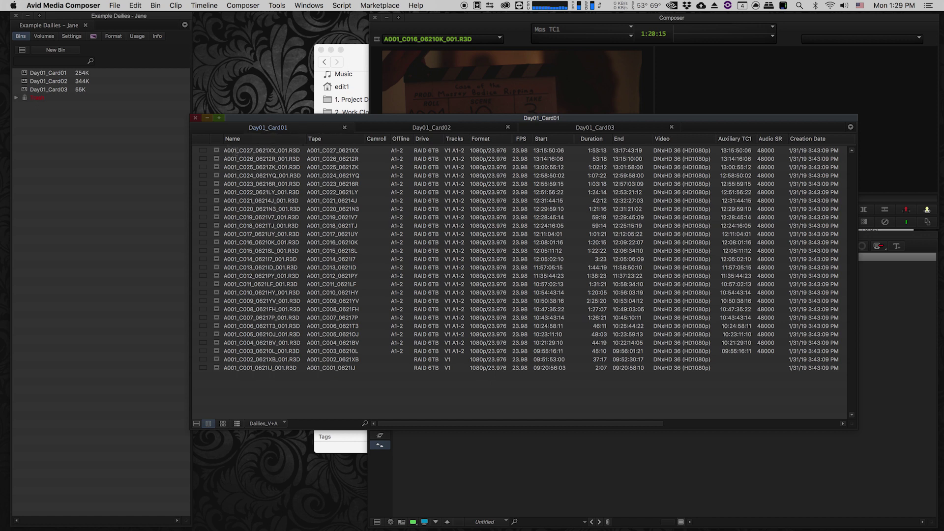
click(405, 128)
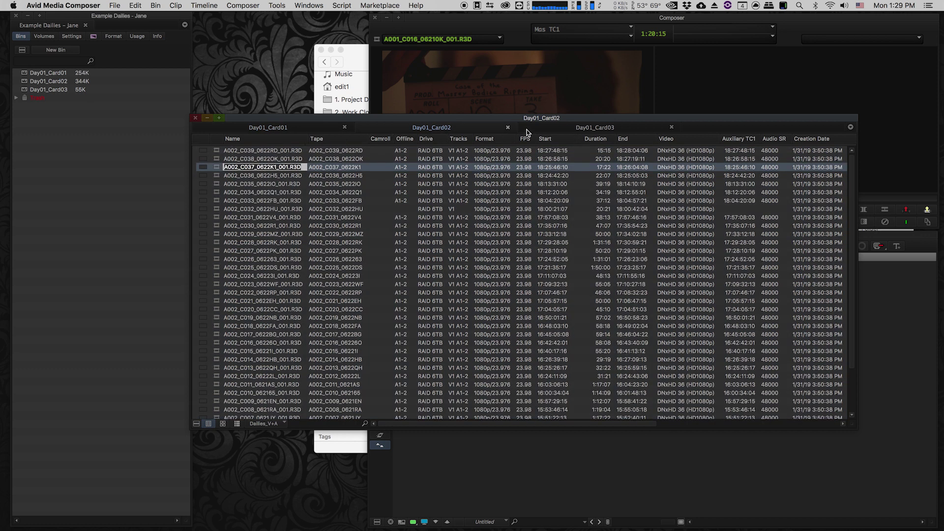
click(339, 128)
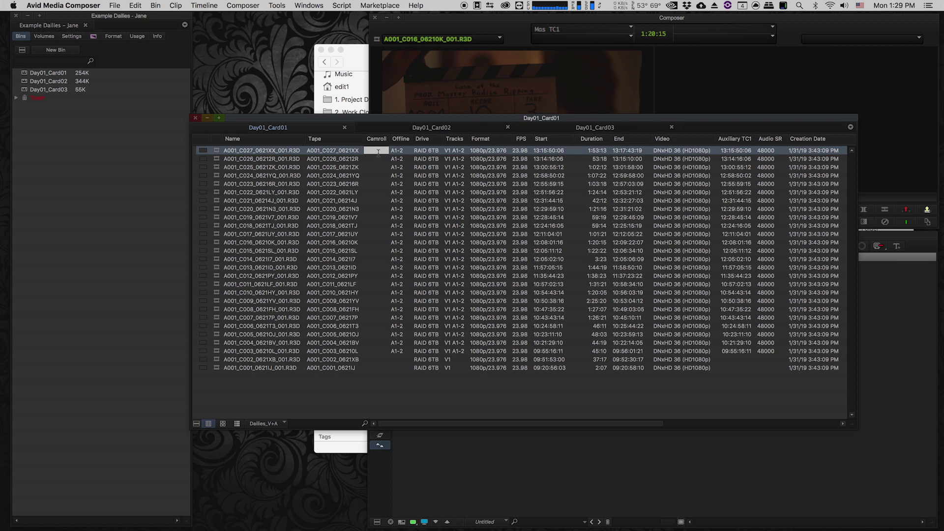
Apply Camroll A001 to all Day01_Card01 clips and save the bin.
text(001)
key(Return)
click(378, 151)
text(A001)
key(Return)
click(381, 367)
key(super+s)
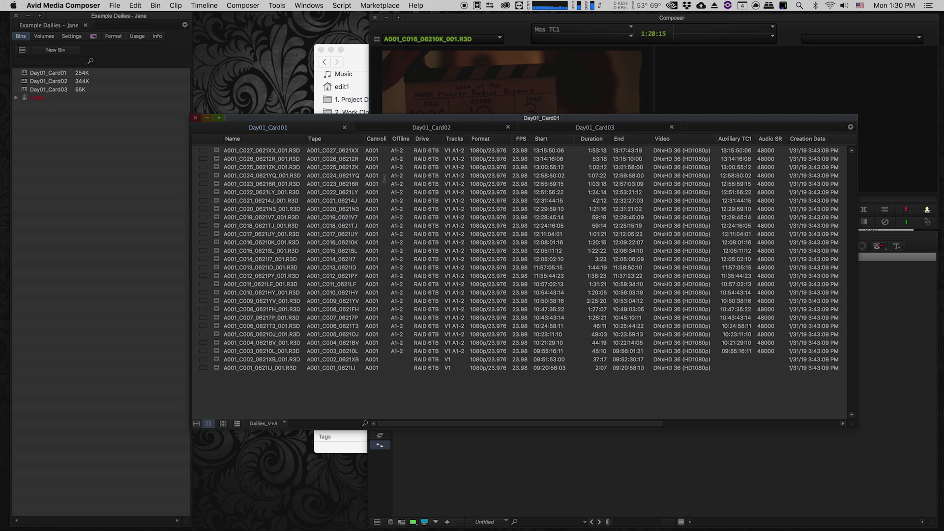
drag(424, 424, 657, 428)
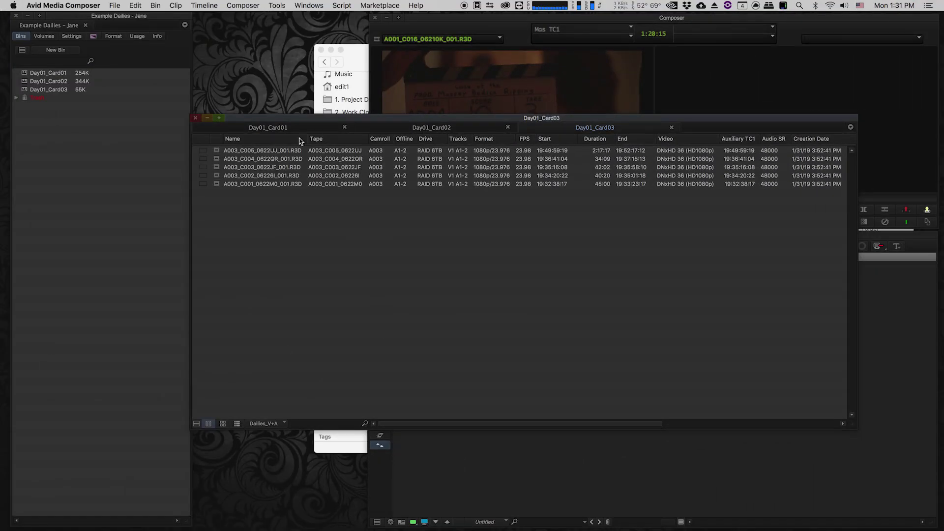
Switch to the Day01_Card01 bin and scroll its columns back to the start.
click(268, 127)
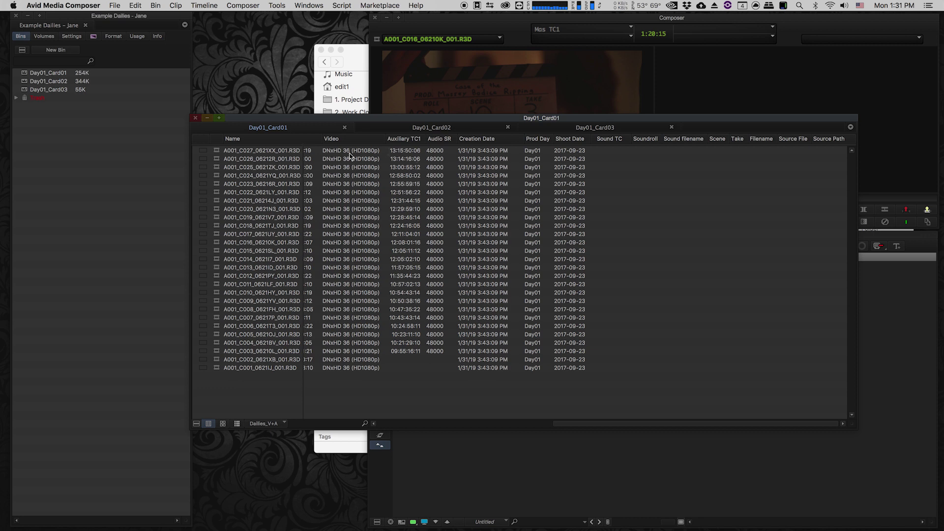
click(546, 425)
click(376, 424)
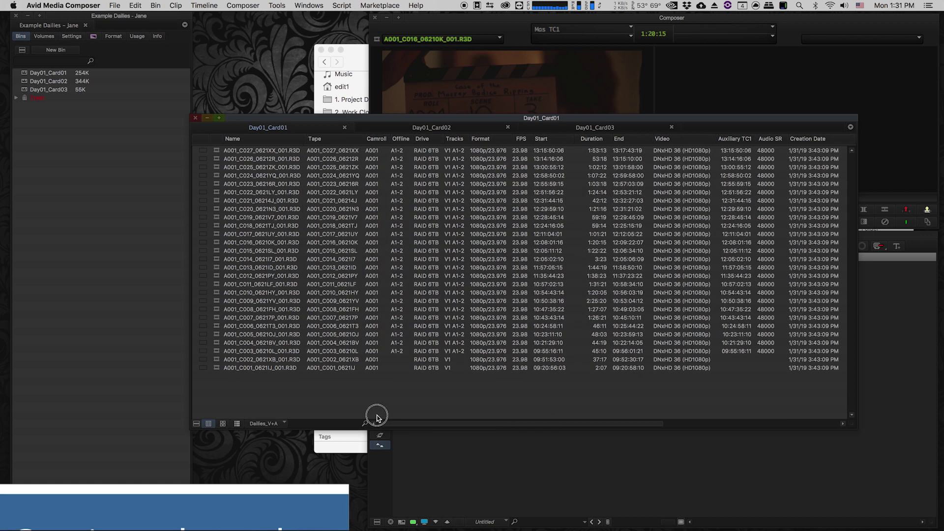
click(621, 424)
click(681, 424)
click(386, 425)
click(386, 425)
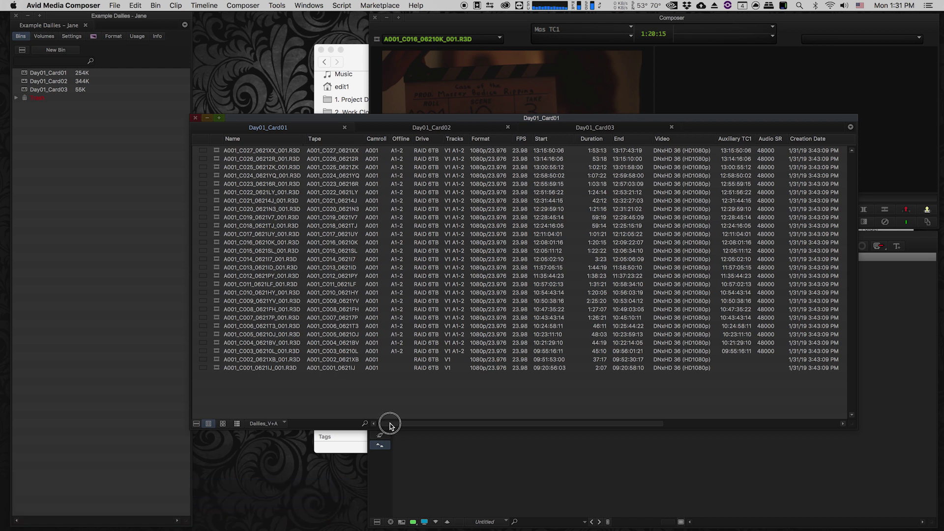
click(386, 424)
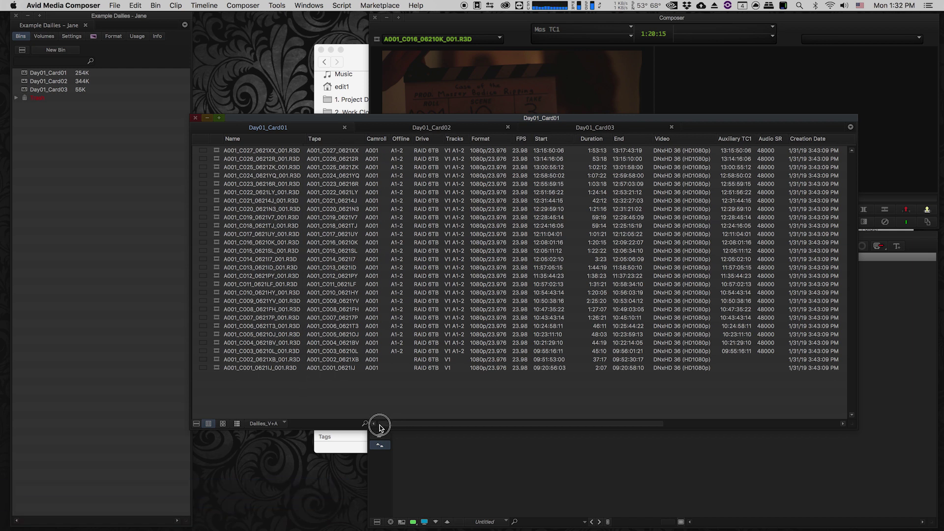
mouse_move(385, 426)
mouse_down()
mouse_move(403, 429)
mouse_move(370, 437)
mouse_up()
Select the entire Name column of the Day01_Card01 bin.
click(244, 140)
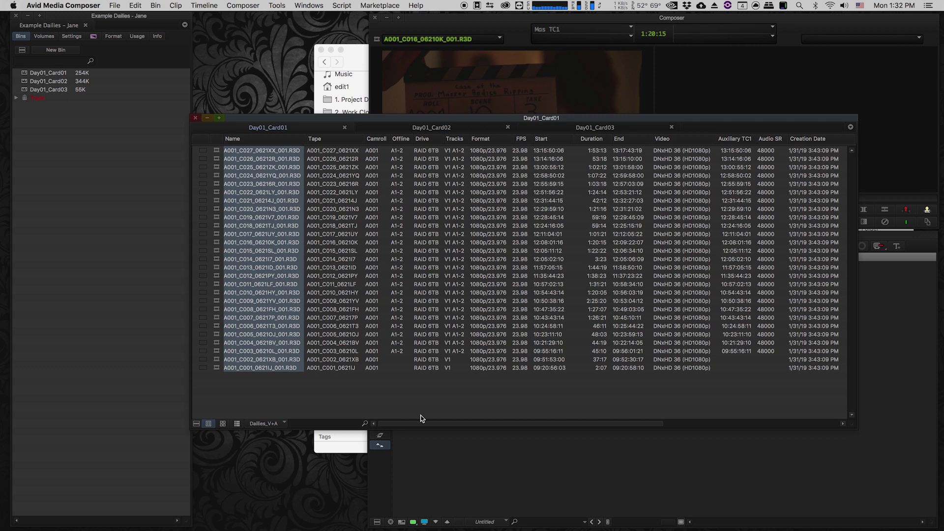
drag(423, 423, 612, 422)
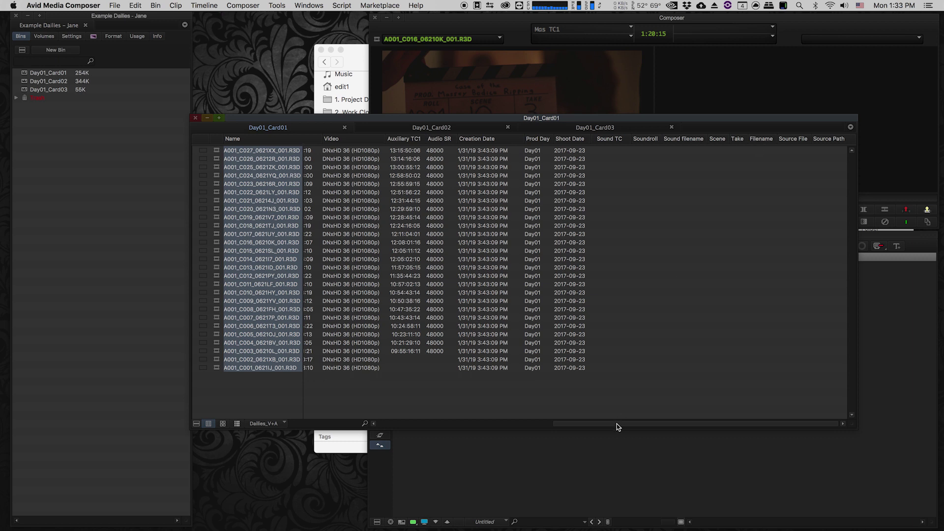
drag(616, 424, 432, 420)
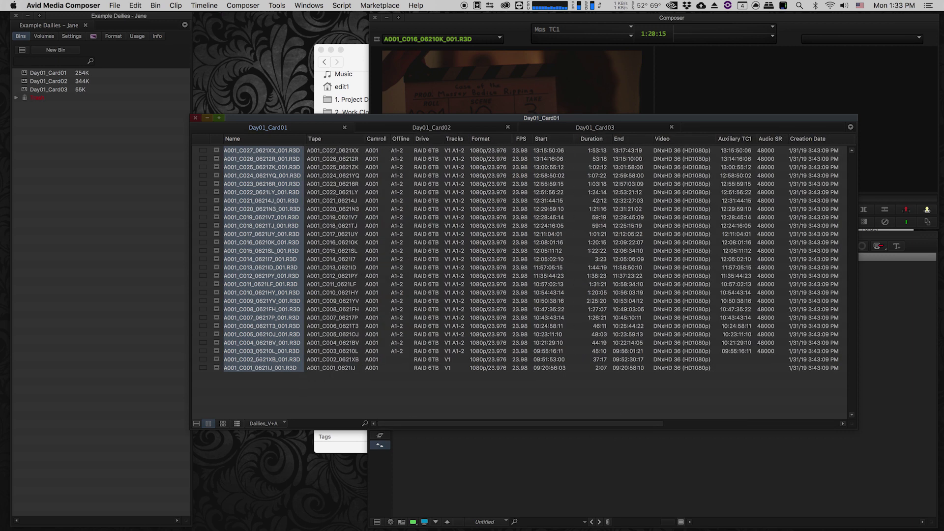
Duplicate the Day01_Card01 Name column into the Filename column.
click(261, 360)
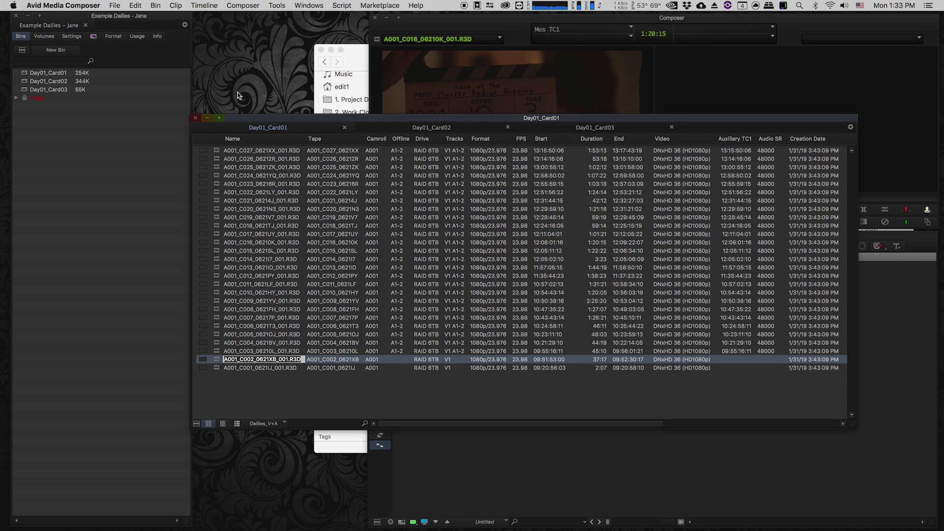
click(242, 141)
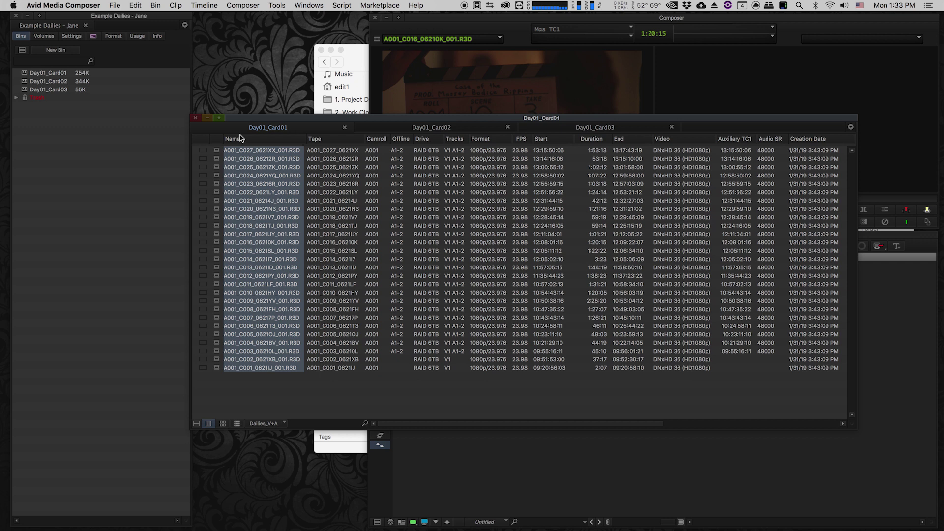
key(super+d)
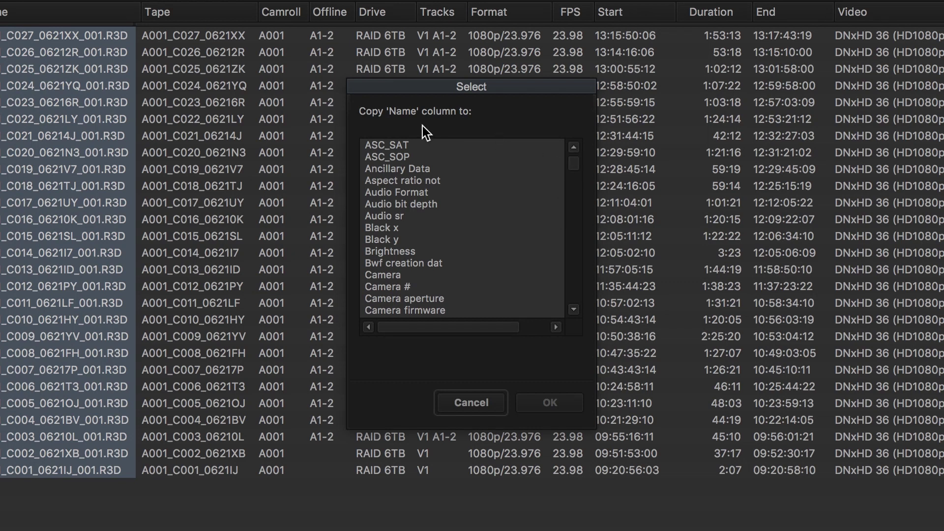
drag(572, 157, 572, 189)
click(432, 247)
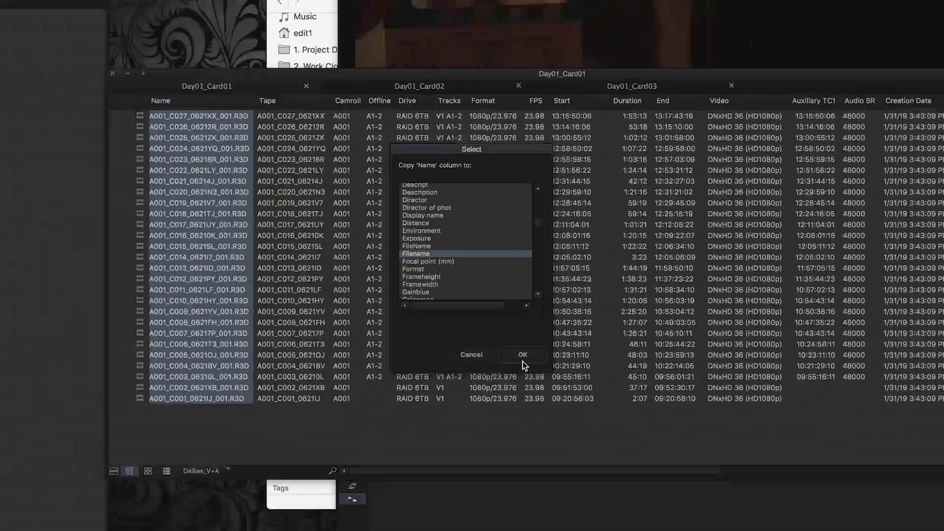
click(550, 403)
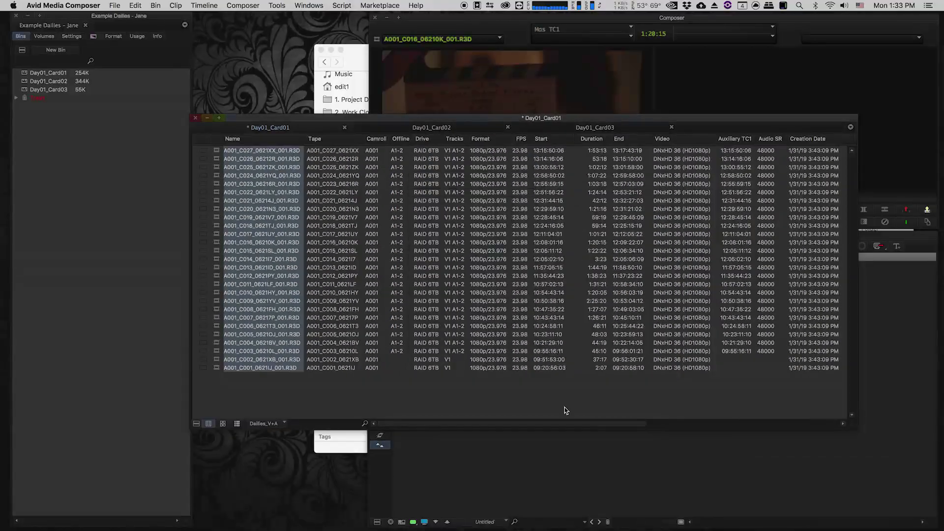
Check the filled Filename column in the Day01_Card01 and Day01_Card02 bins and save them.
drag(547, 425, 771, 426)
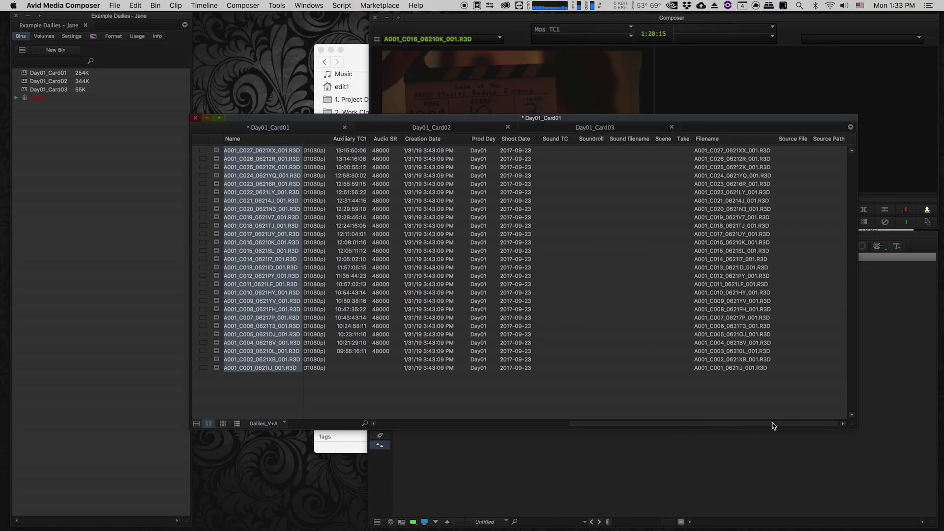
click(704, 378)
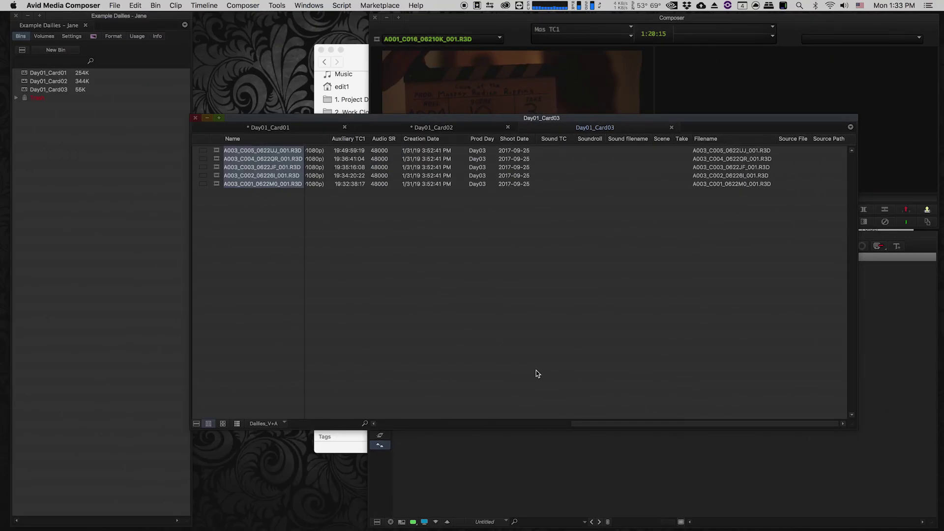
click(273, 128)
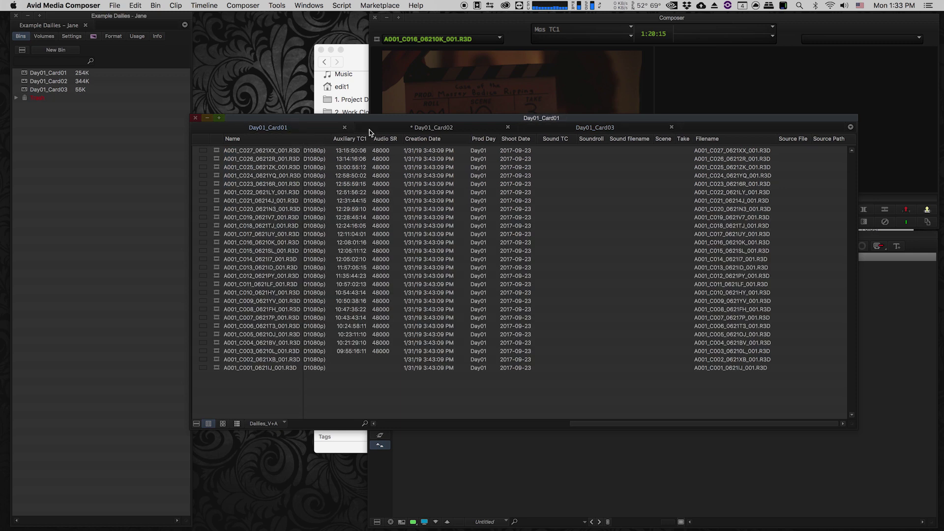
click(439, 129)
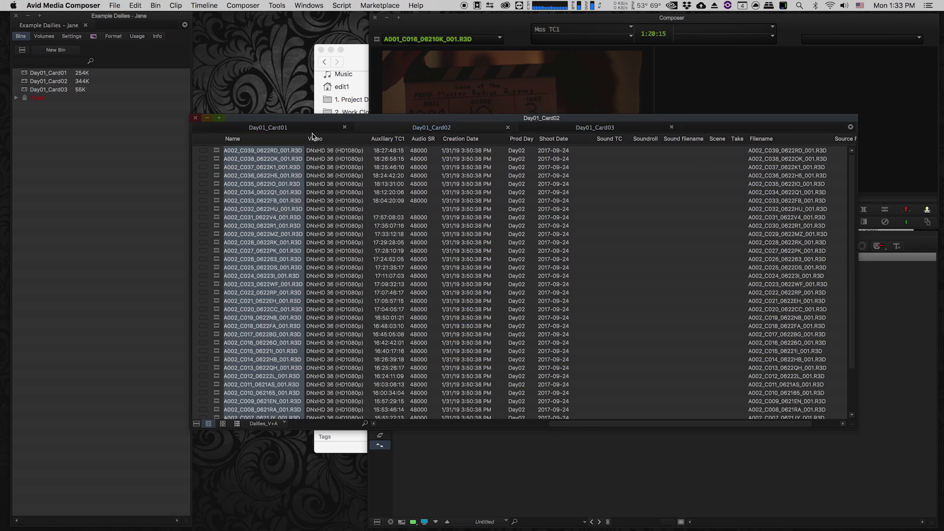
click(293, 129)
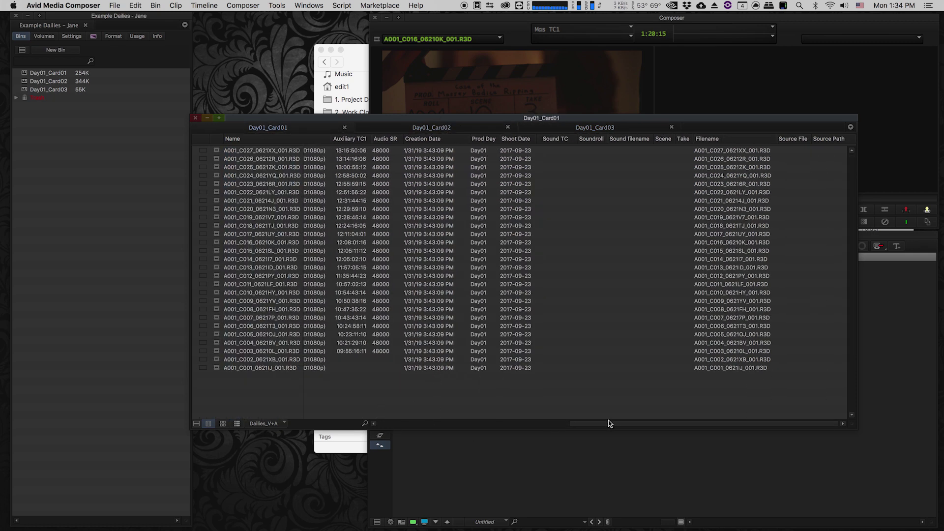
Inspect the first clip's empty Take and Scene fields in the Day01_Card01 bin.
drag(610, 424, 655, 436)
click(685, 150)
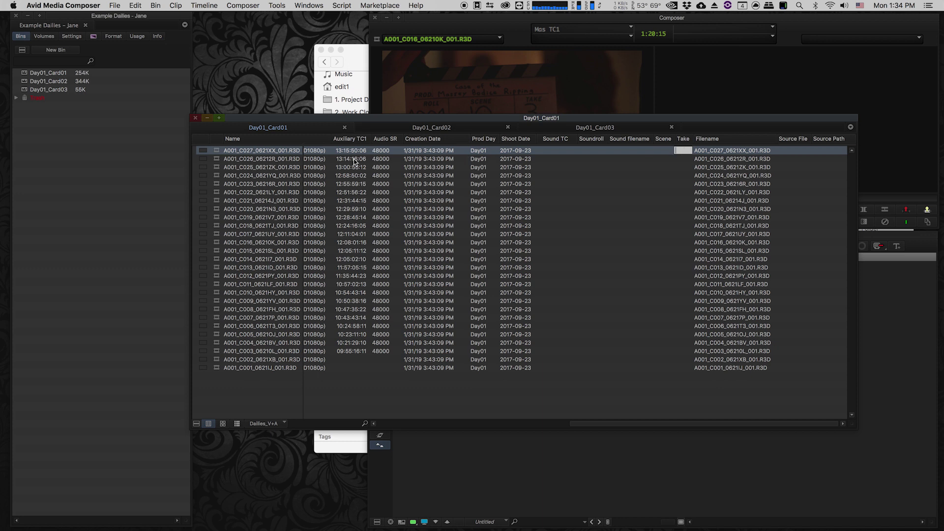
click(667, 150)
drag(616, 423, 519, 425)
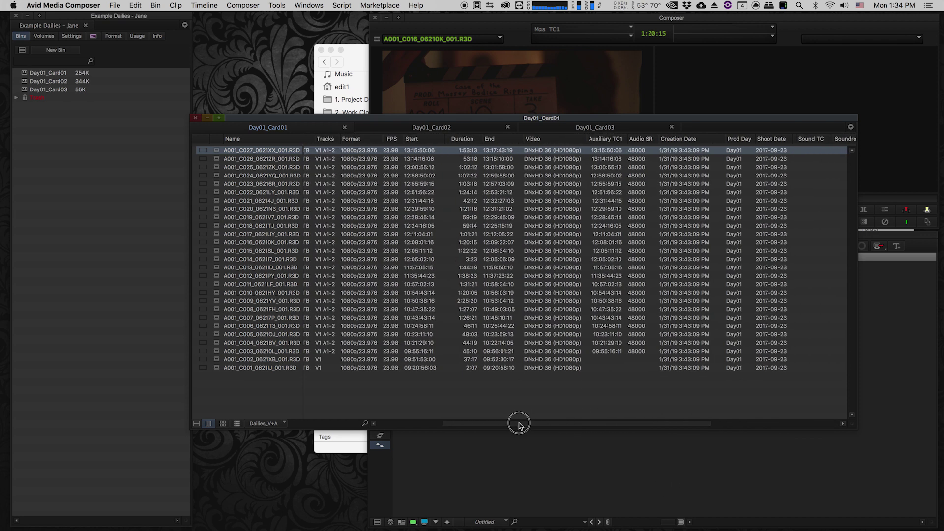
click(431, 128)
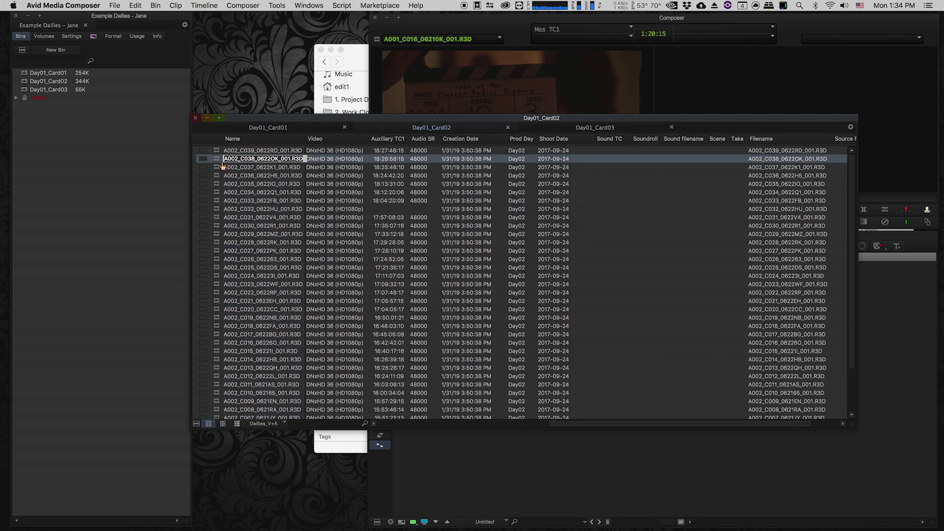
click(221, 159)
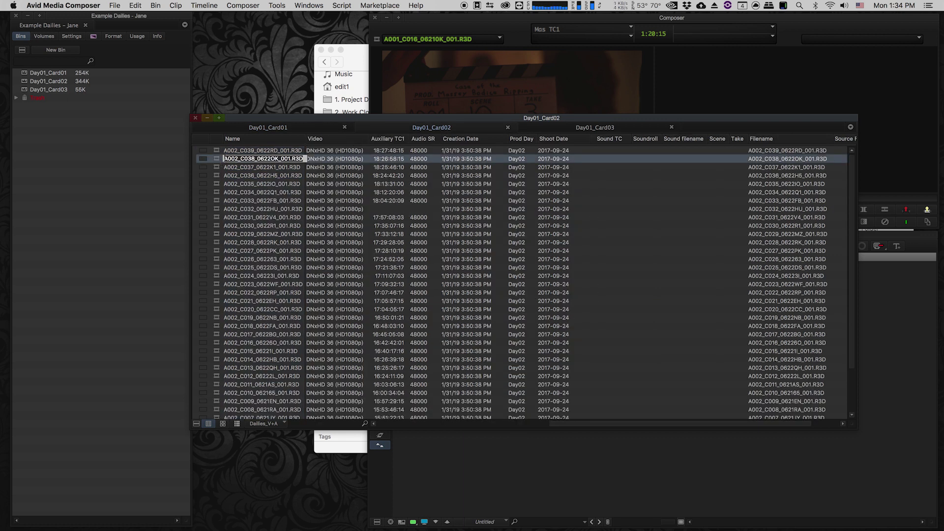
click(554, 130)
click(334, 221)
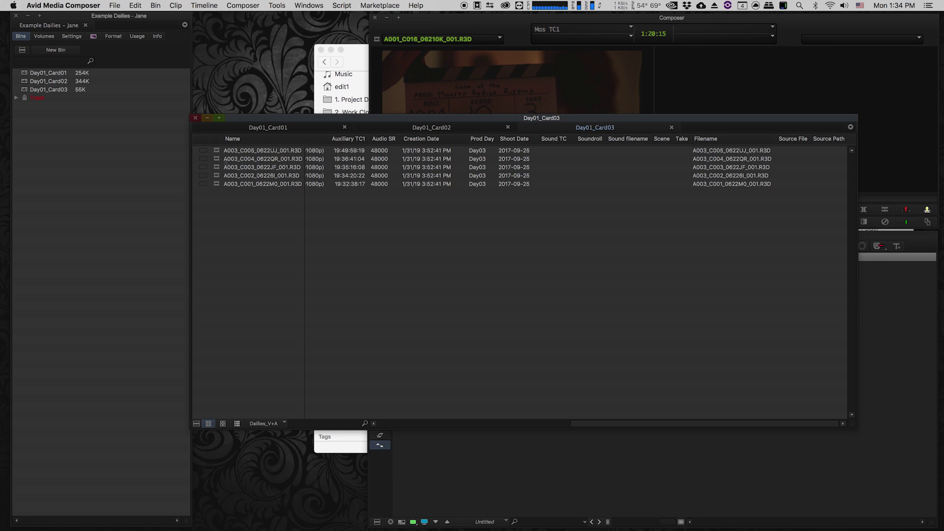
click(248, 127)
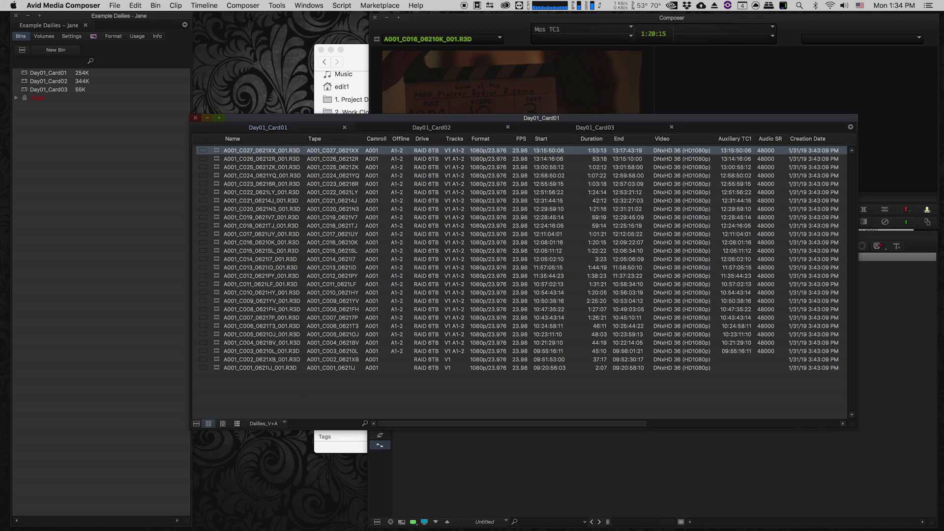